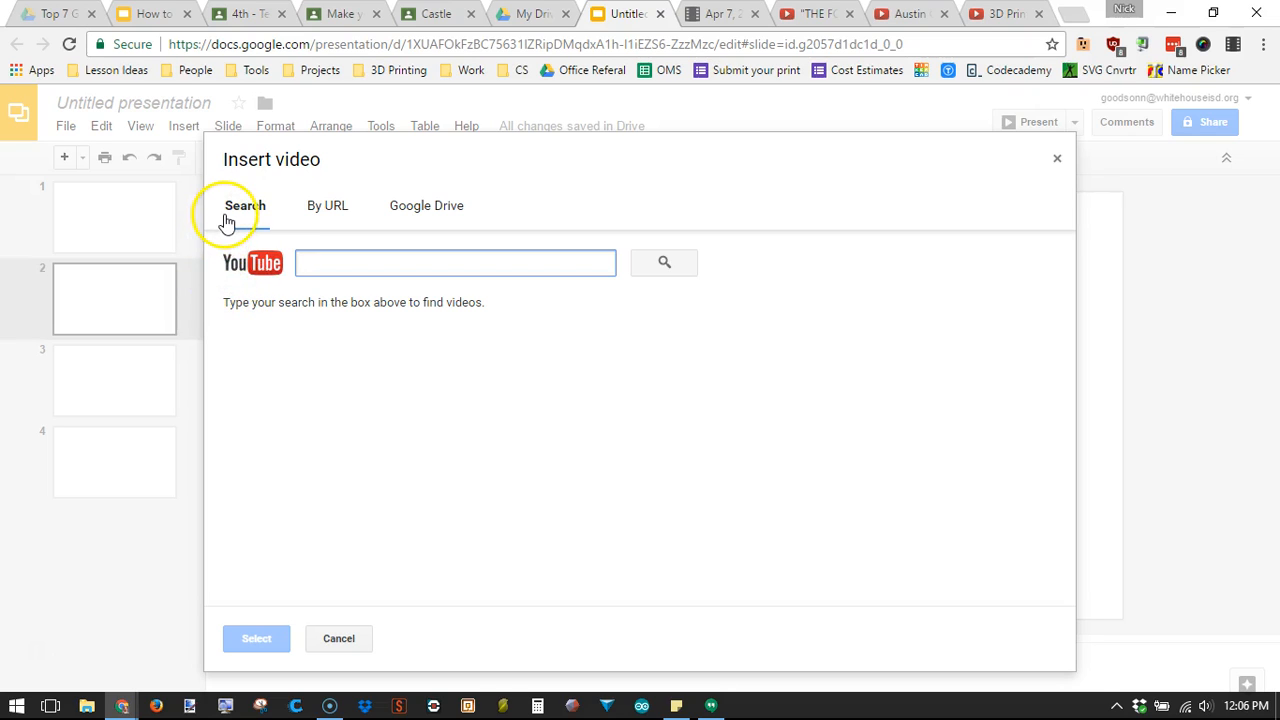
pyautogui.click(340, 222)
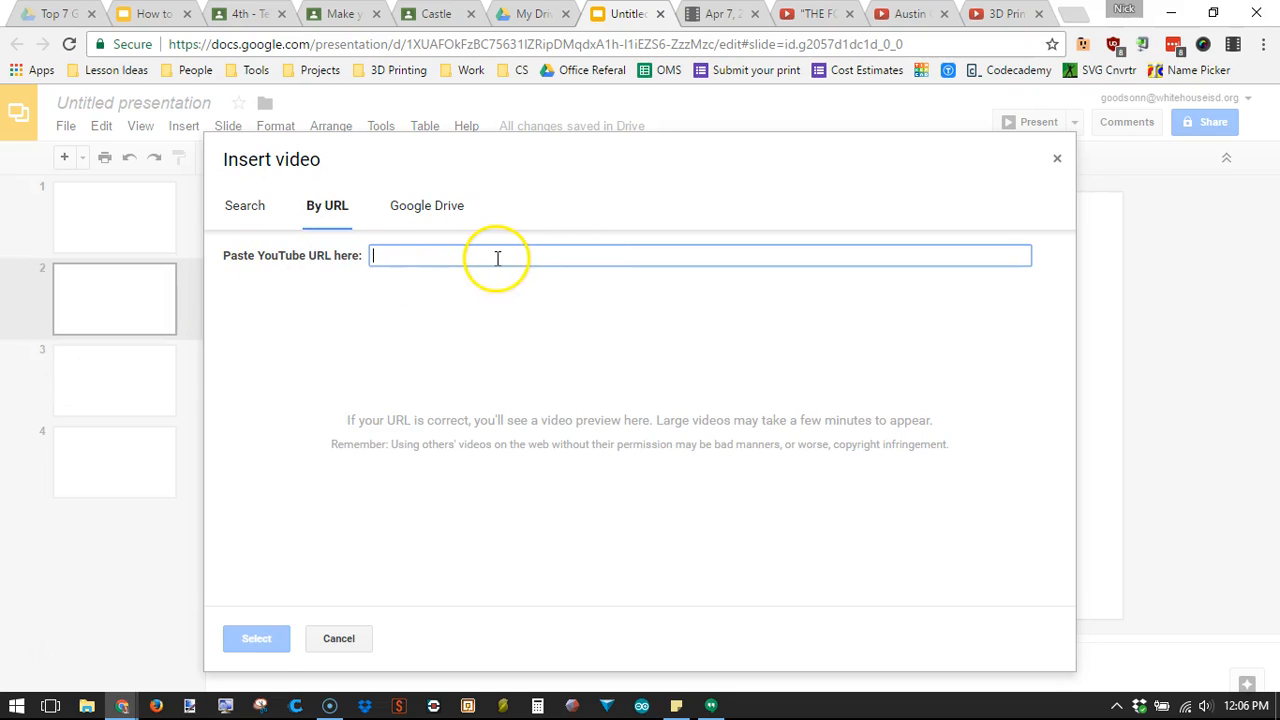
pyautogui.click(438, 210)
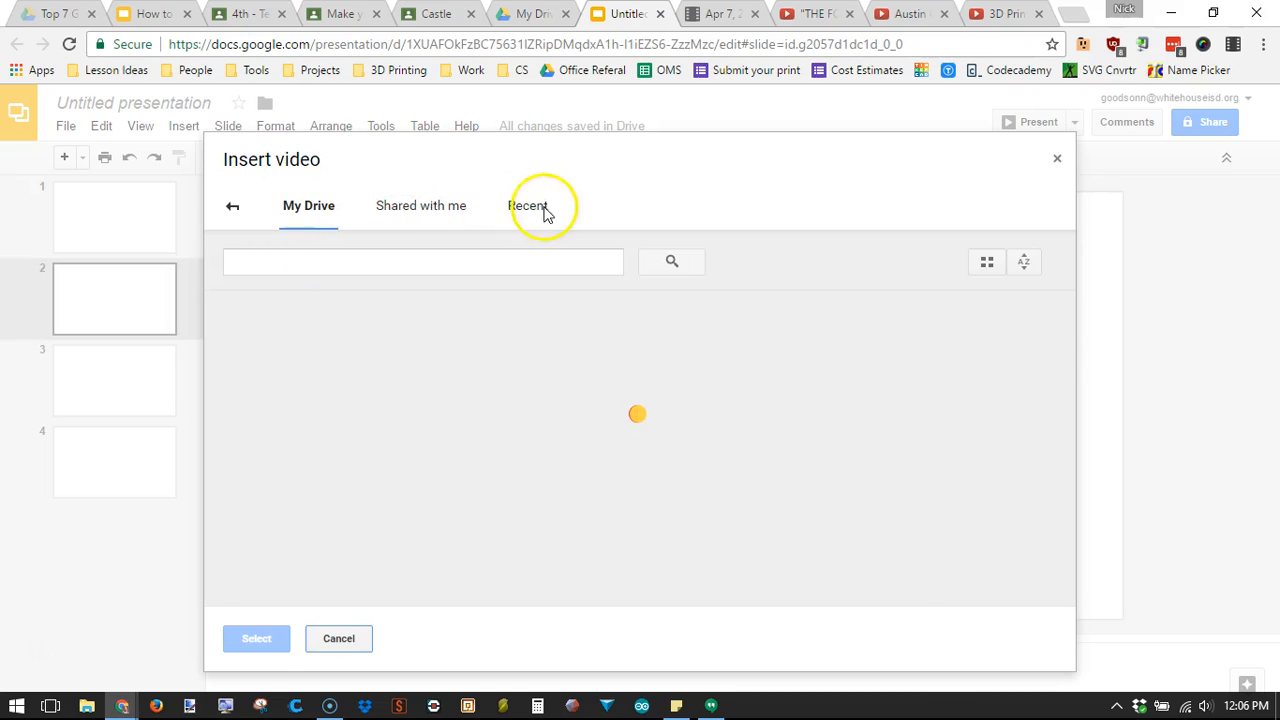
pyautogui.click(235, 210)
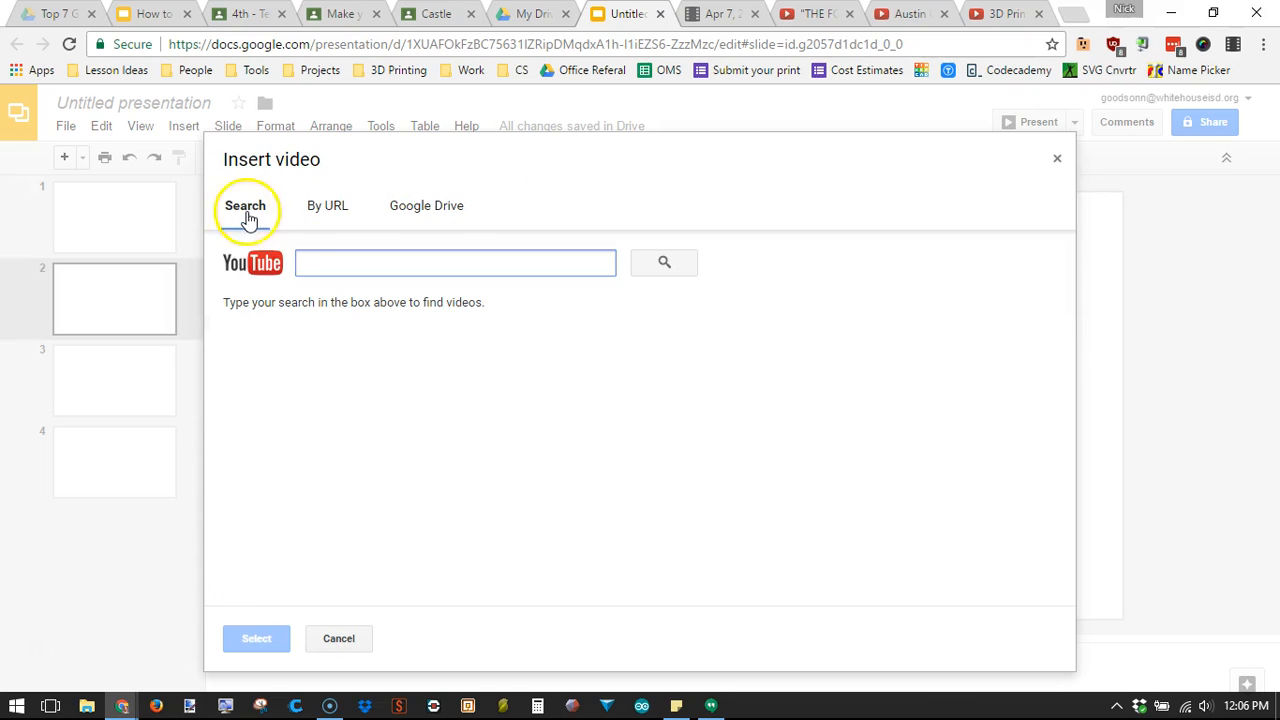
# Choose inserting a video by URL, and copy the web address of the YouTube video "THE FORCE AWAKENS: A Bad Lip Reading".
pyautogui.click(323, 213)
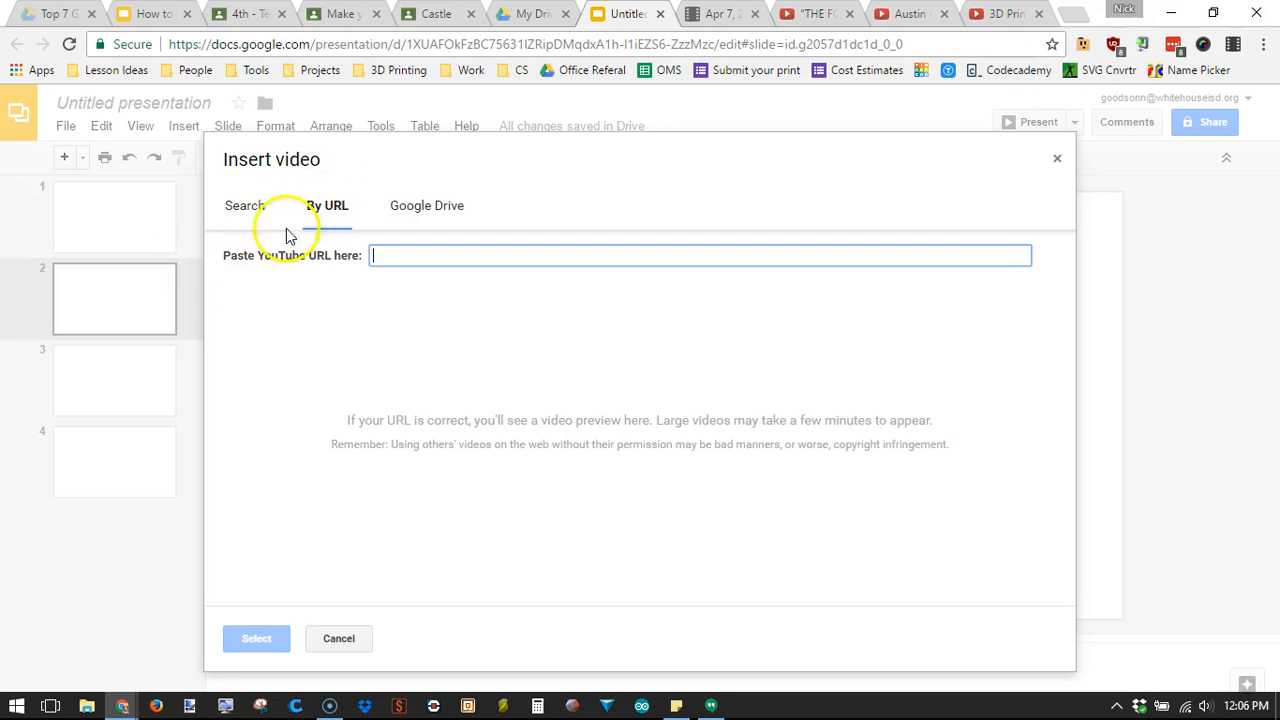
pyautogui.click(811, 12)
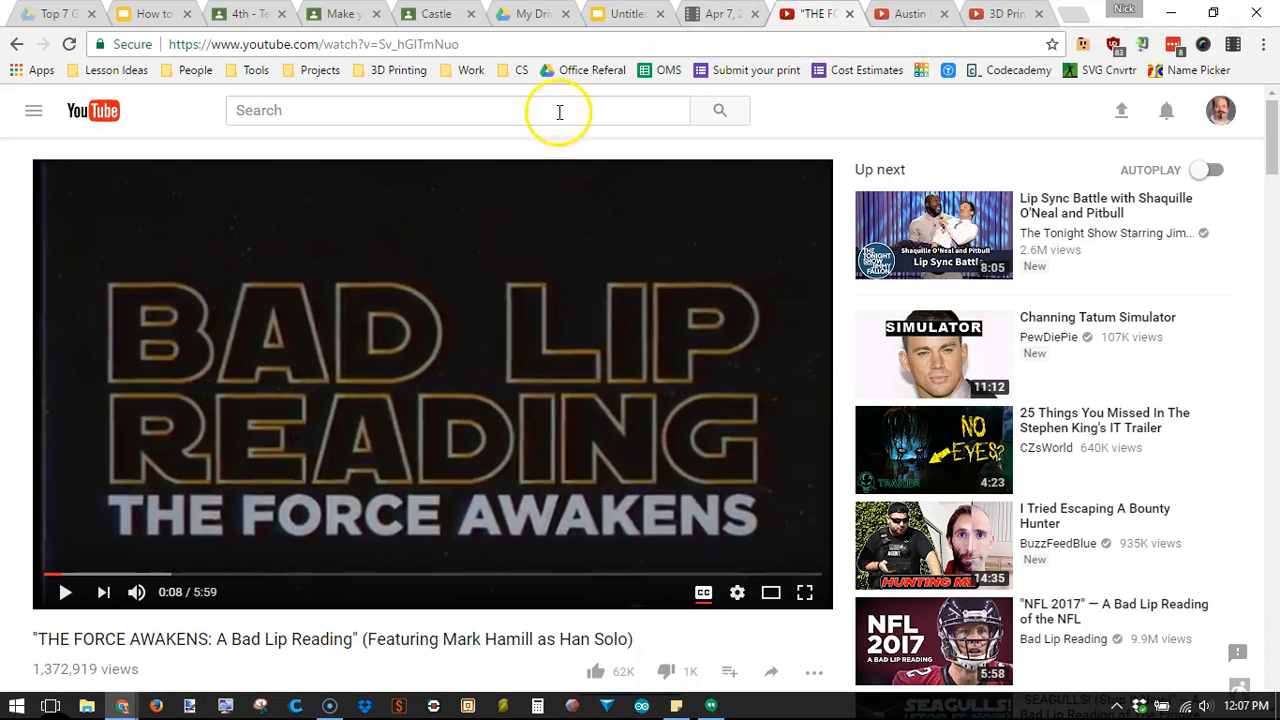
pyautogui.moveTo(452, 42); pyautogui.dragTo(172, 44)
pyautogui.rightClick(298, 52)
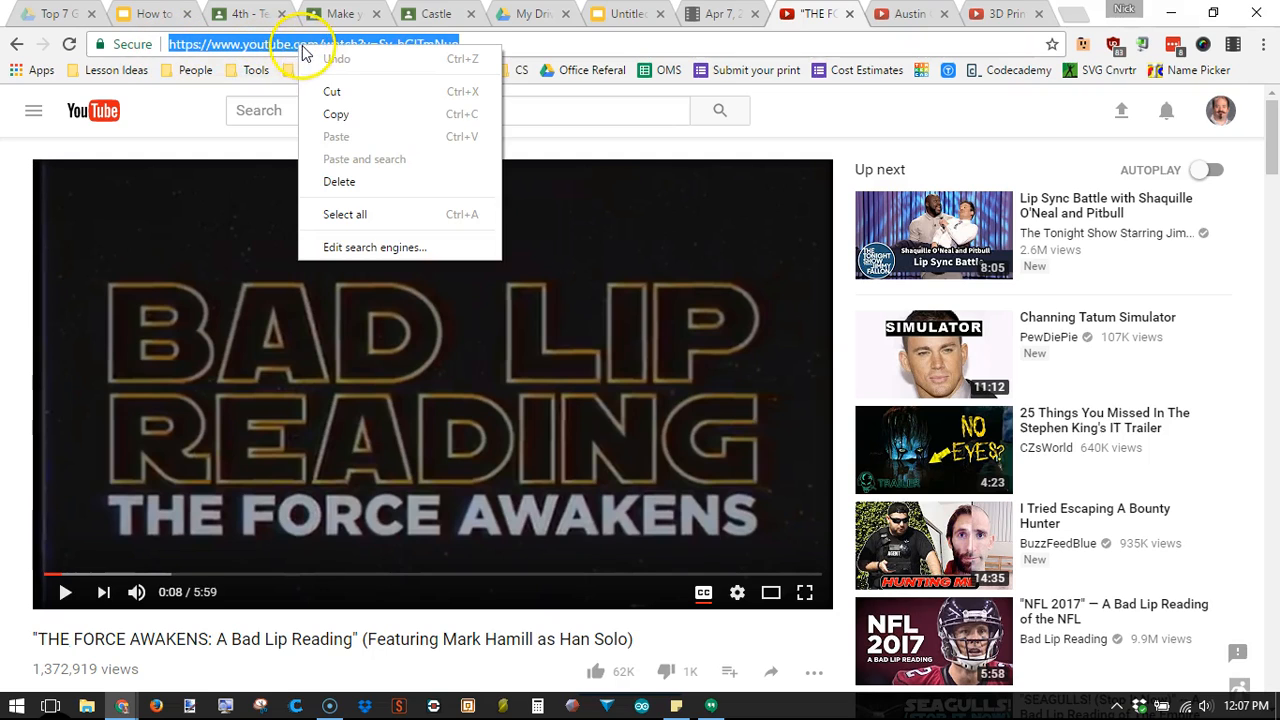
pyautogui.click(376, 112)
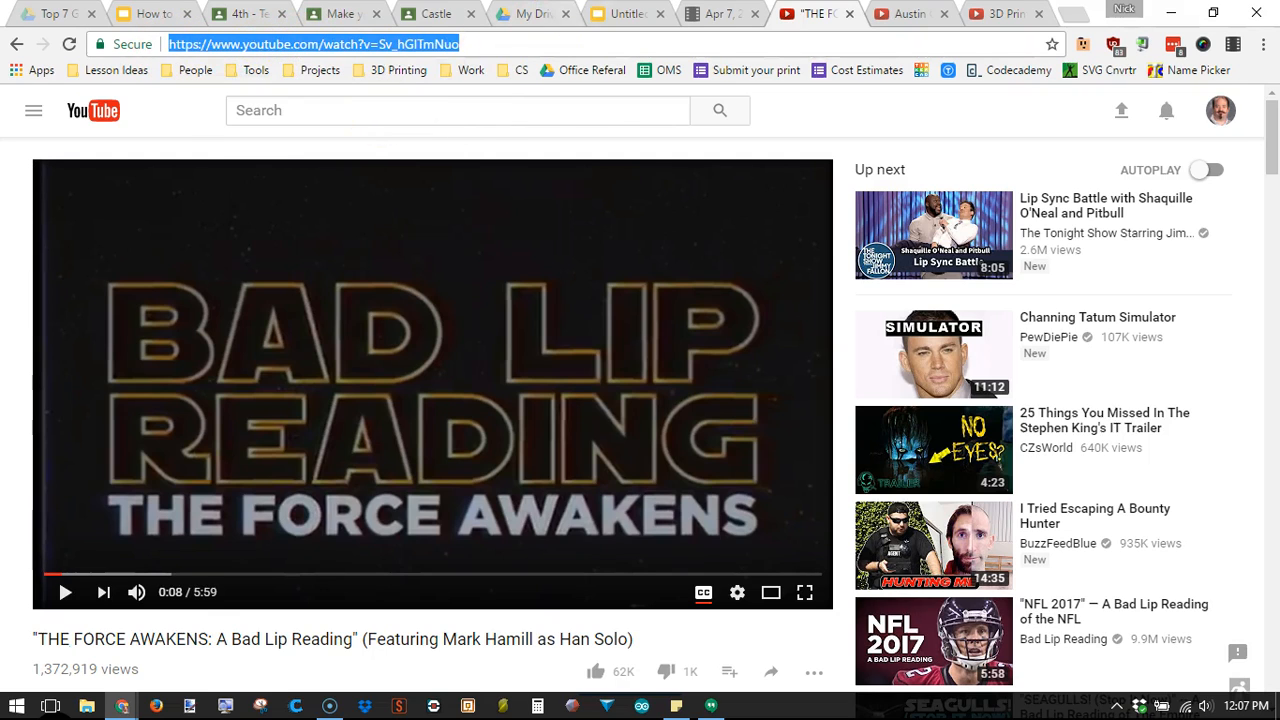
# Insert the YouTube video on slide 2 of the presentation from the copied URL and move it near the slide's centre.
pyautogui.click(625, 14)
pyautogui.rightClick(388, 263)
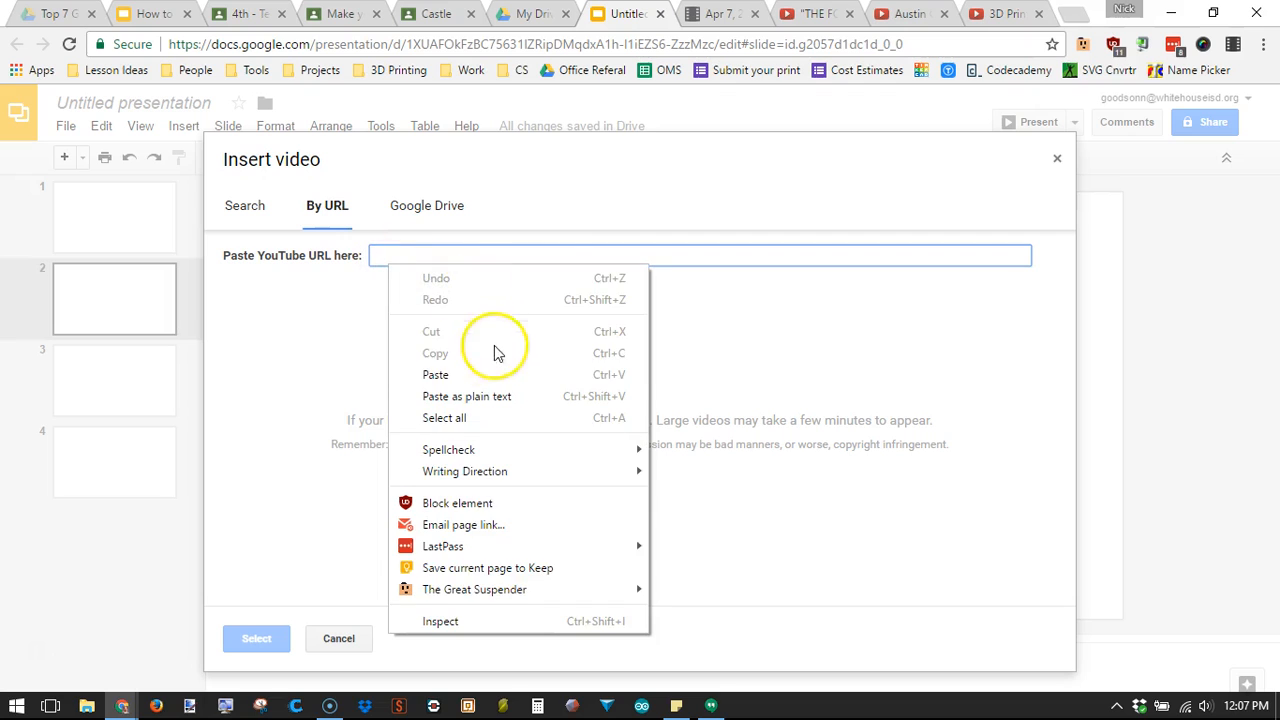
pyautogui.click(437, 373)
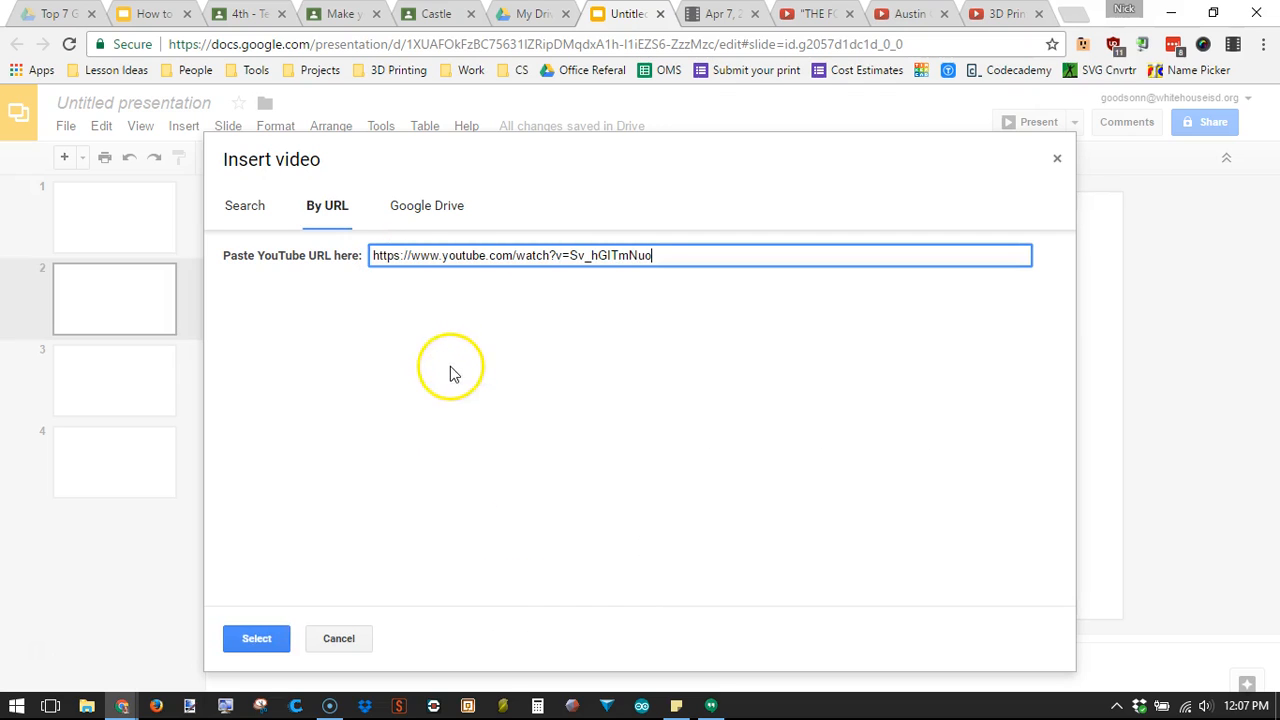
pyautogui.click(252, 640)
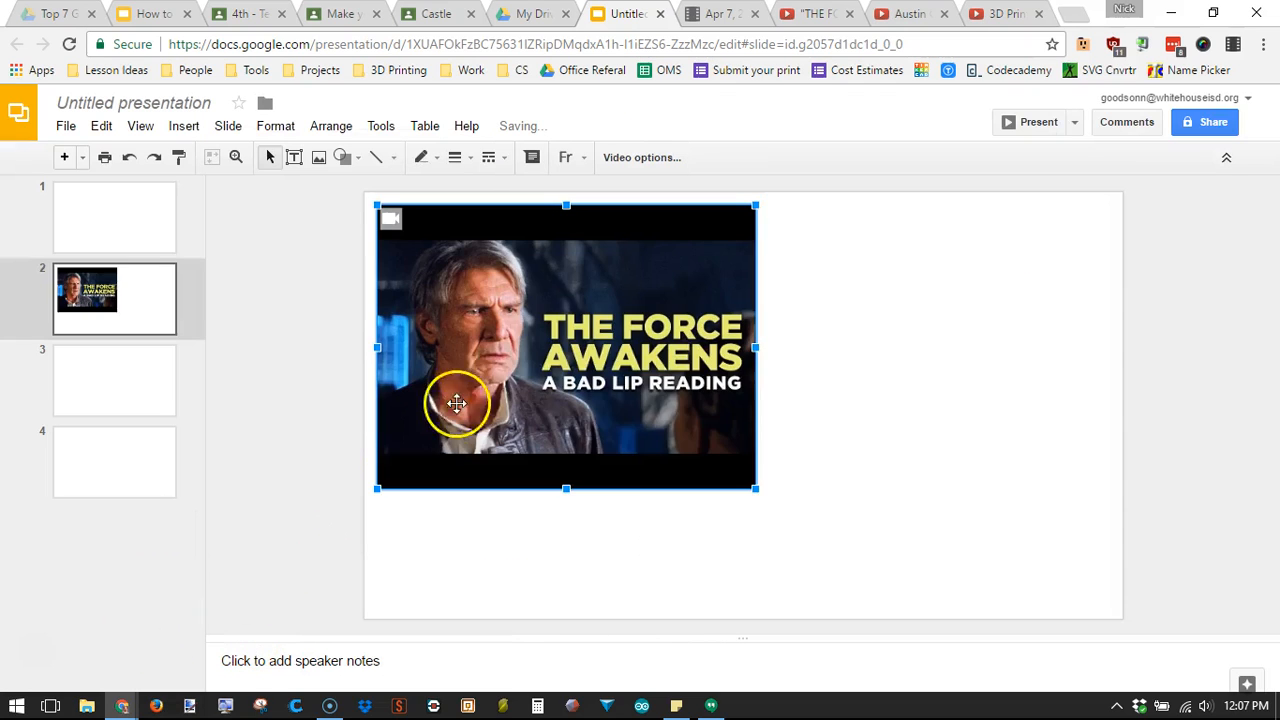
pyautogui.moveTo(616, 394); pyautogui.dragTo(735, 443)
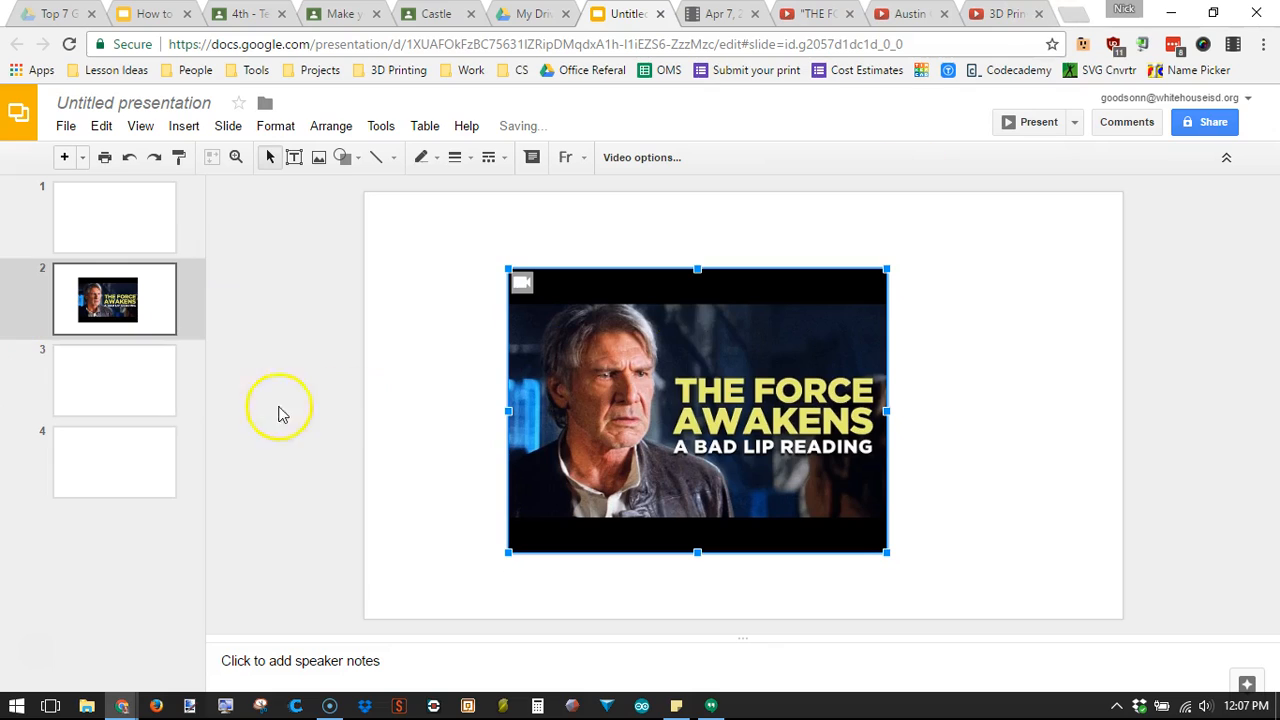
# Insert the recent Google Drive video "Apr 7, 2017 11:53 AM.webm" on slide 3.
pyautogui.click(58, 397)
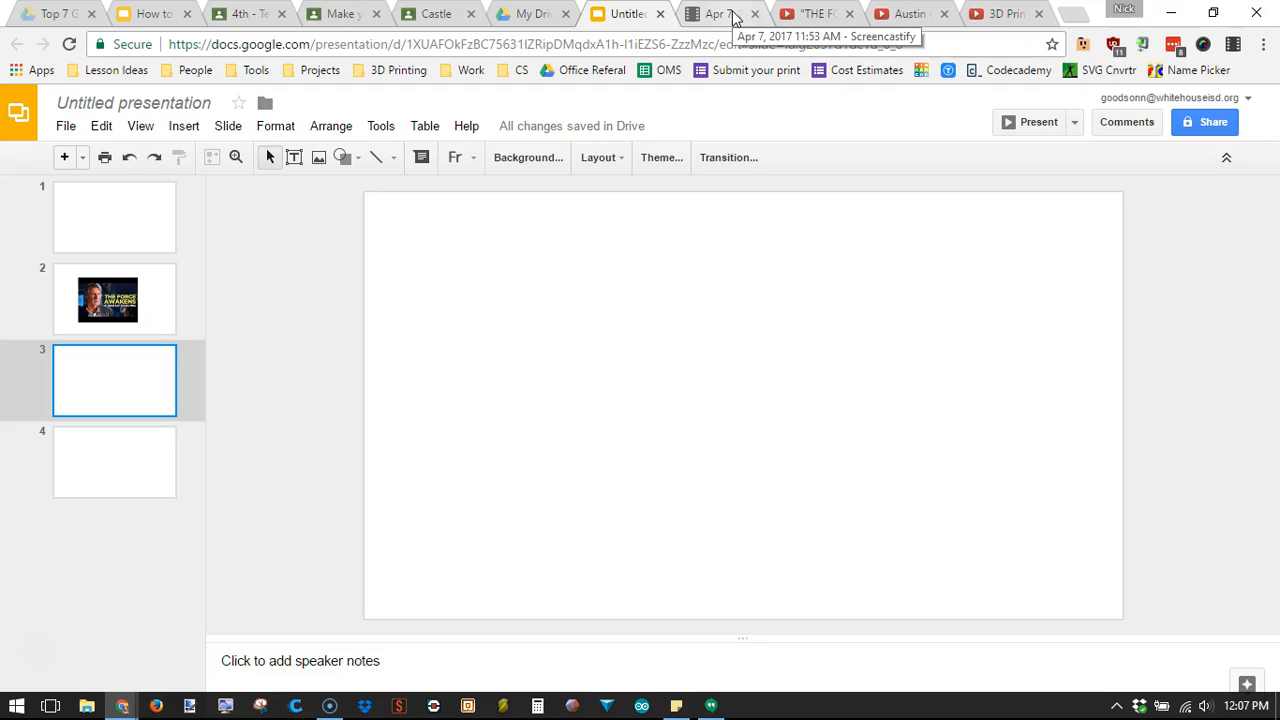
pyautogui.click(183, 126)
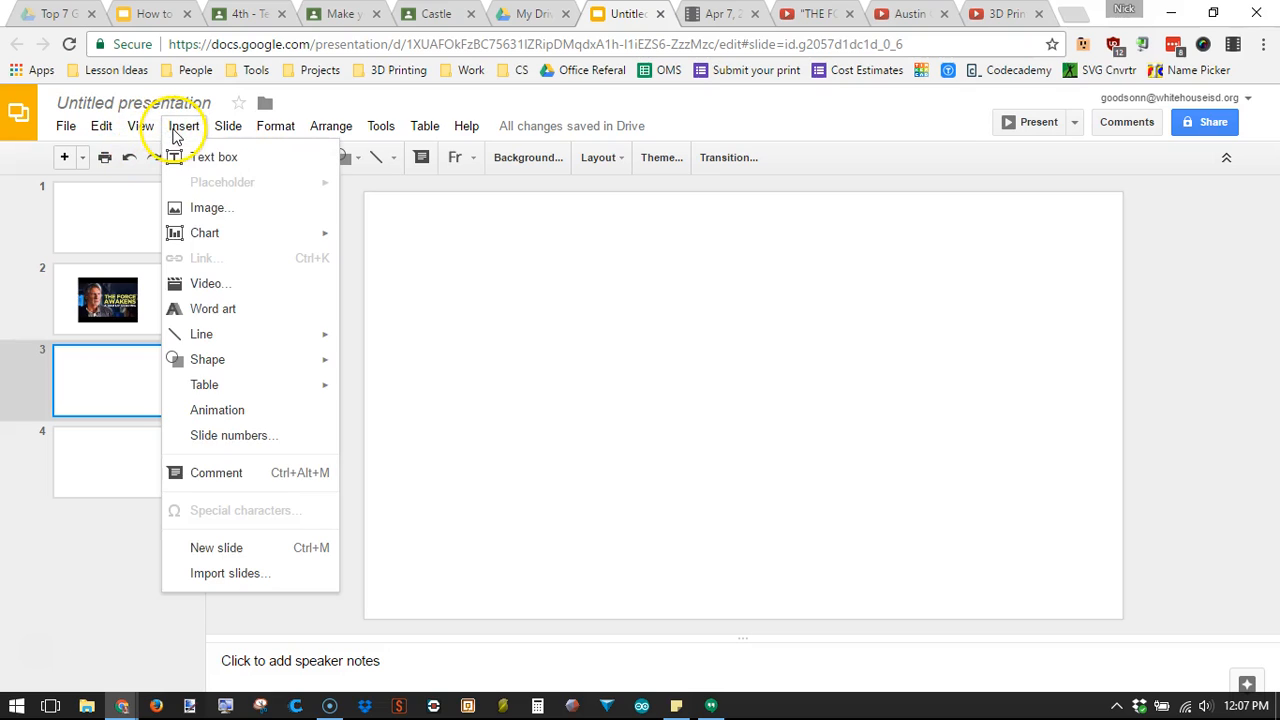
pyautogui.click(245, 288)
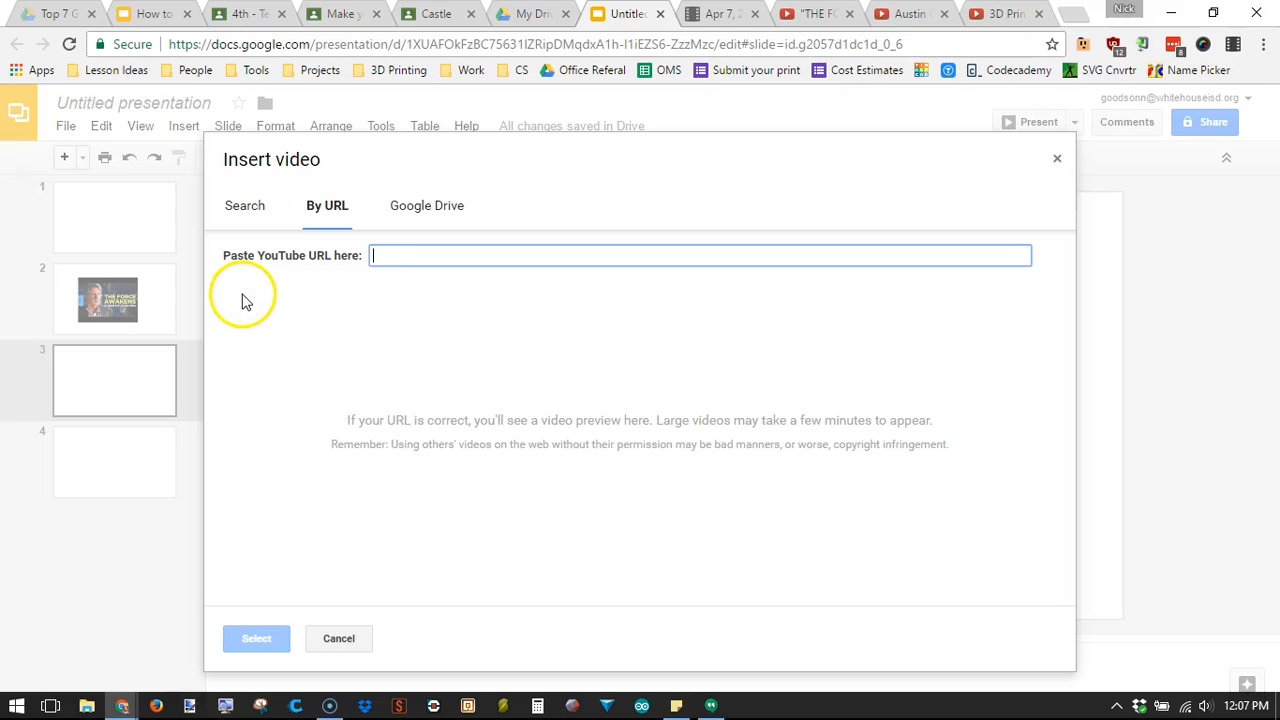
pyautogui.click(425, 205)
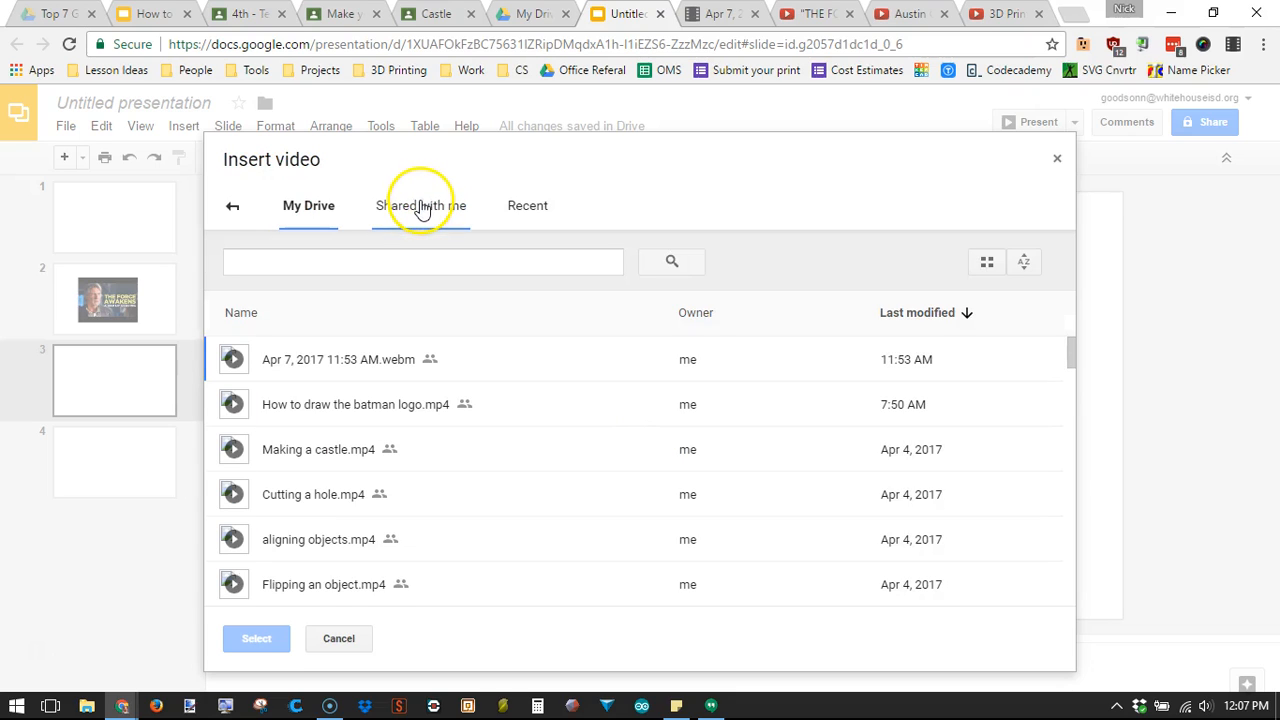
pyautogui.click(527, 210)
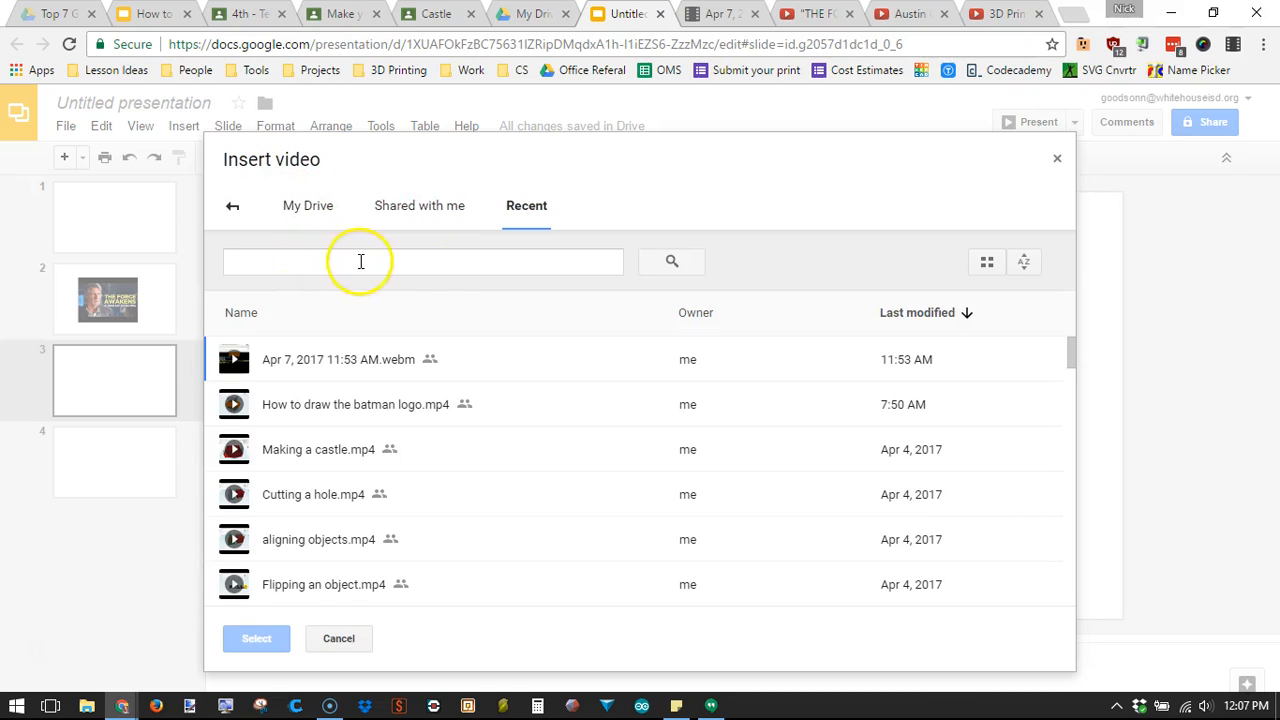
pyautogui.click(478, 381)
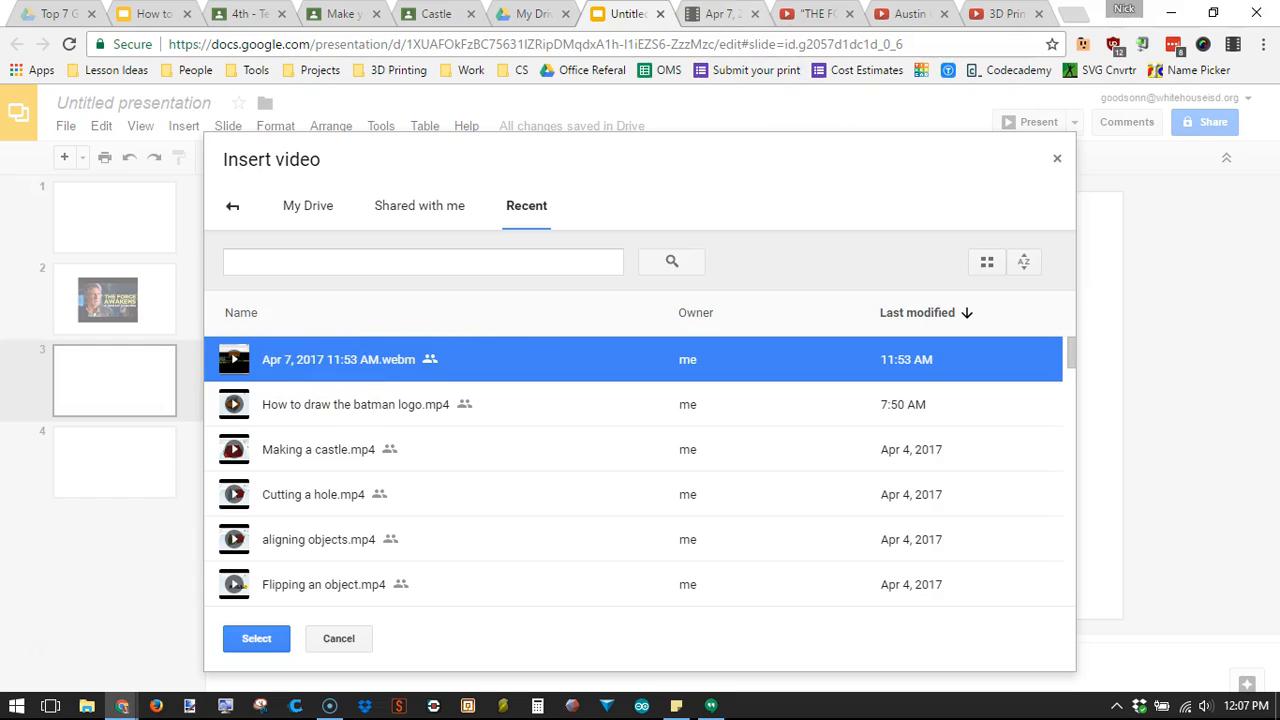
pyautogui.click(720, 13)
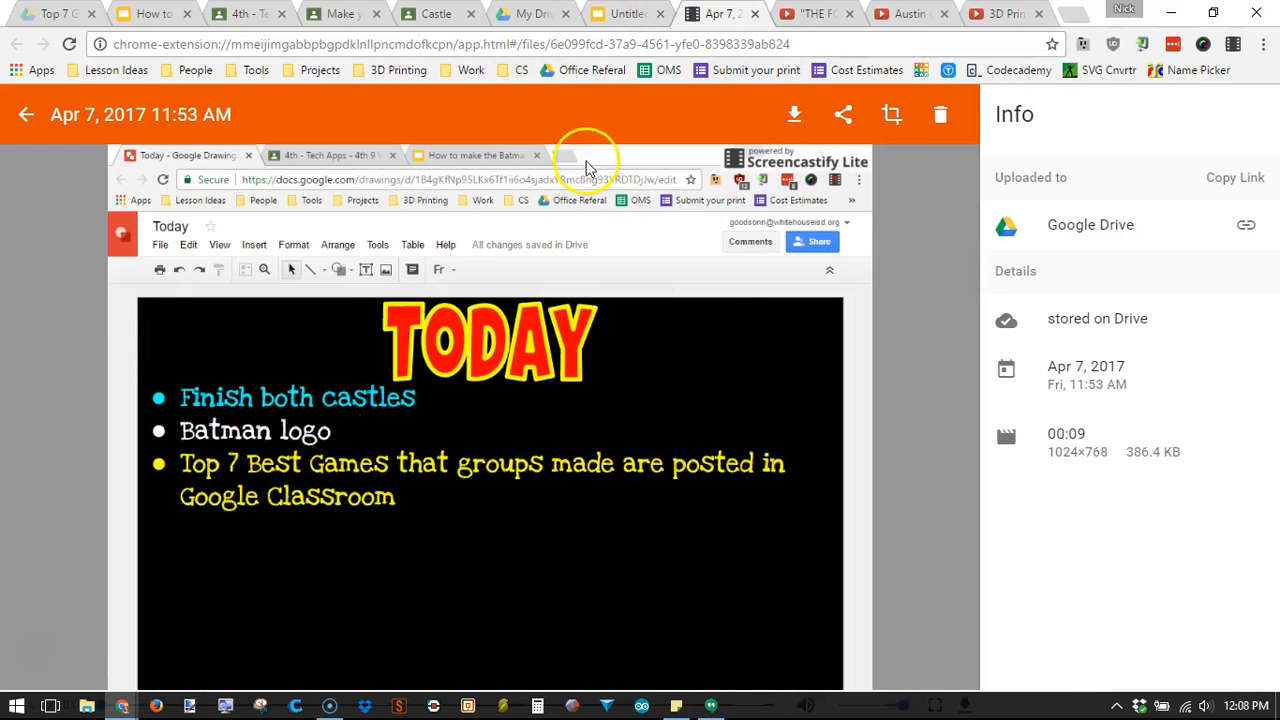
pyautogui.click(625, 13)
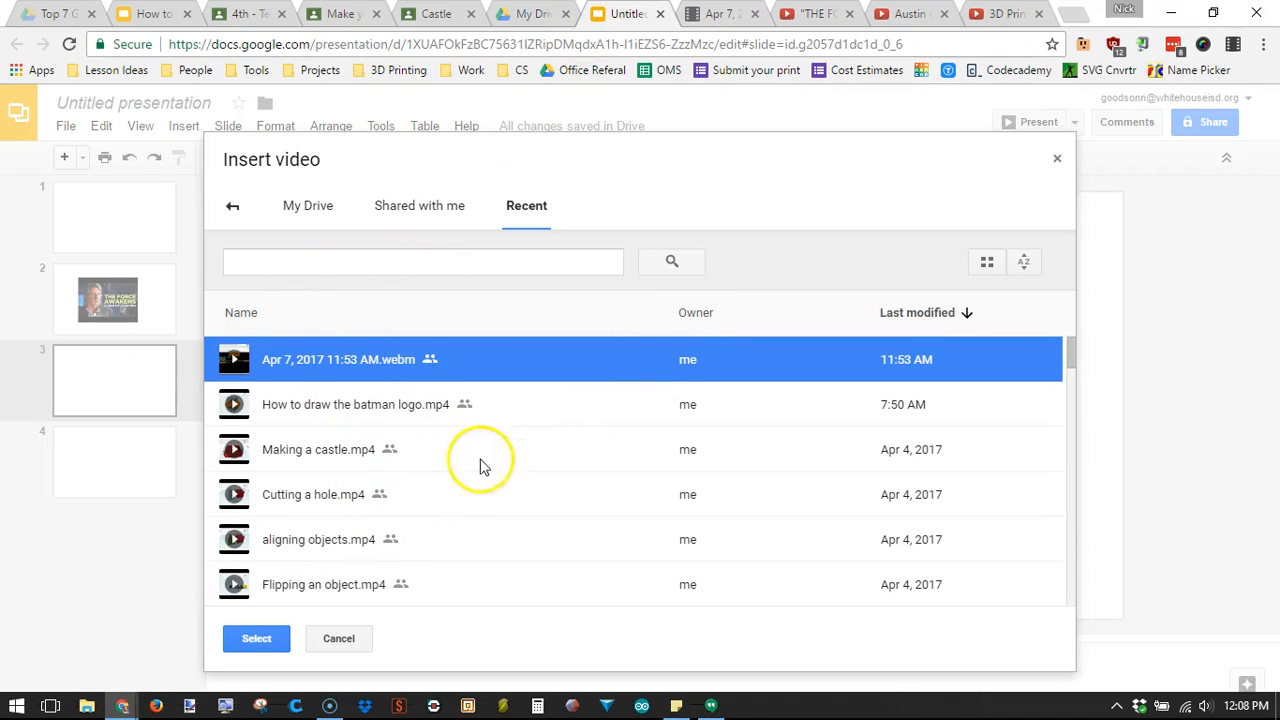
pyautogui.click(257, 638)
# Enlarge the screencast video to nearly the full height of slide 3 and centre it.
pyautogui.moveTo(594, 401); pyautogui.dragTo(680, 411)
pyautogui.moveTo(838, 501); pyautogui.dragTo(975, 598)
pyautogui.moveTo(809, 457); pyautogui.dragTo(827, 476)
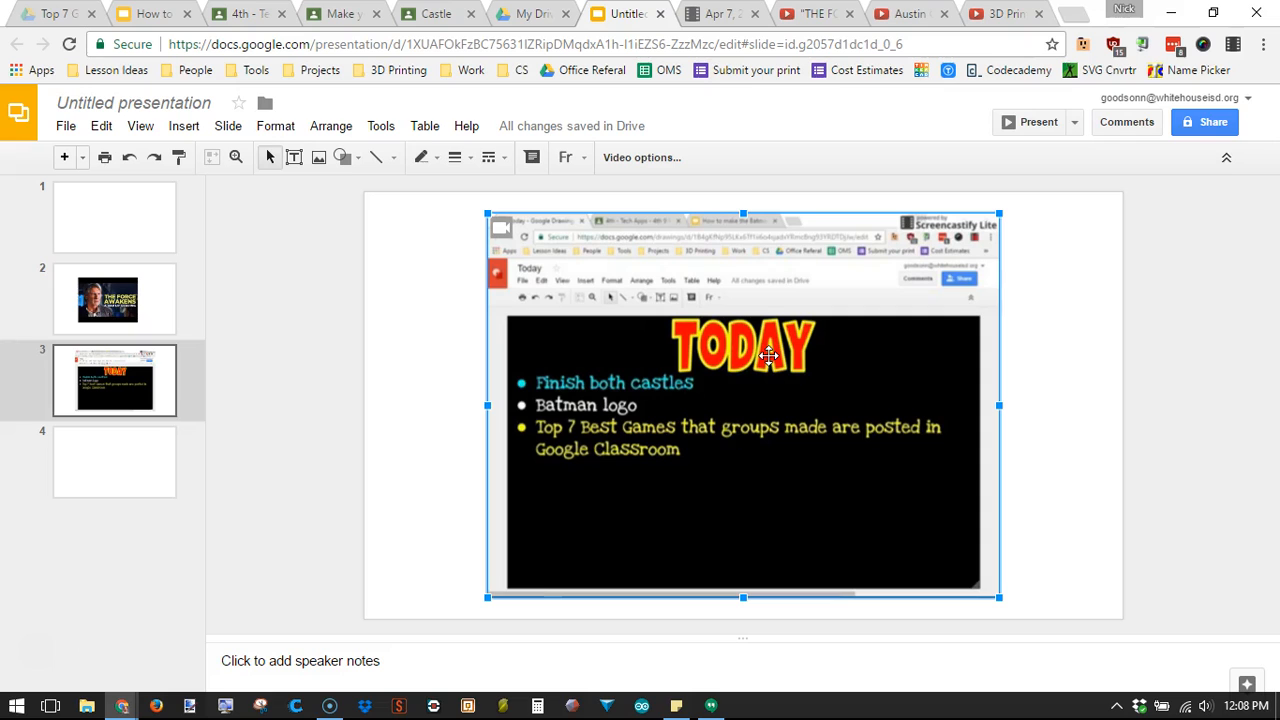
# Switch to Google Drive and select "Apr 7, 2017 11:53 AM.webm" in the Screencastify folder inside Videos.
pyautogui.click(527, 20)
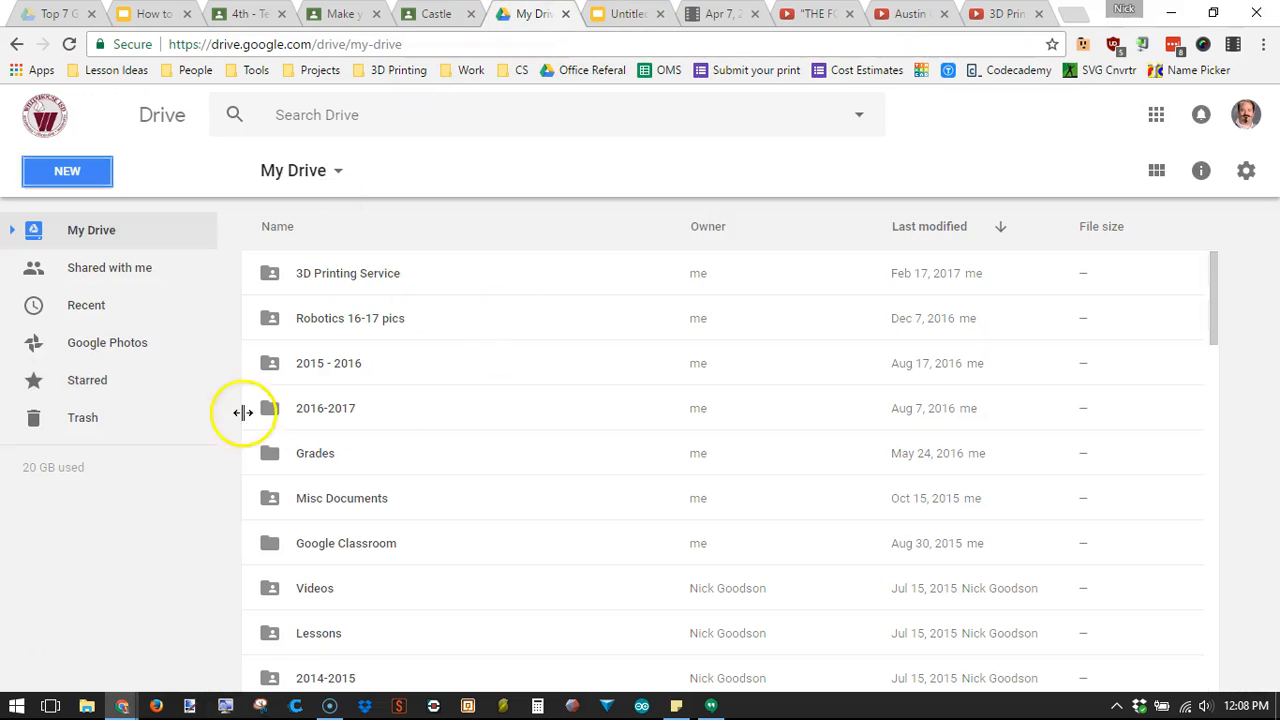
pyautogui.click(380, 596)
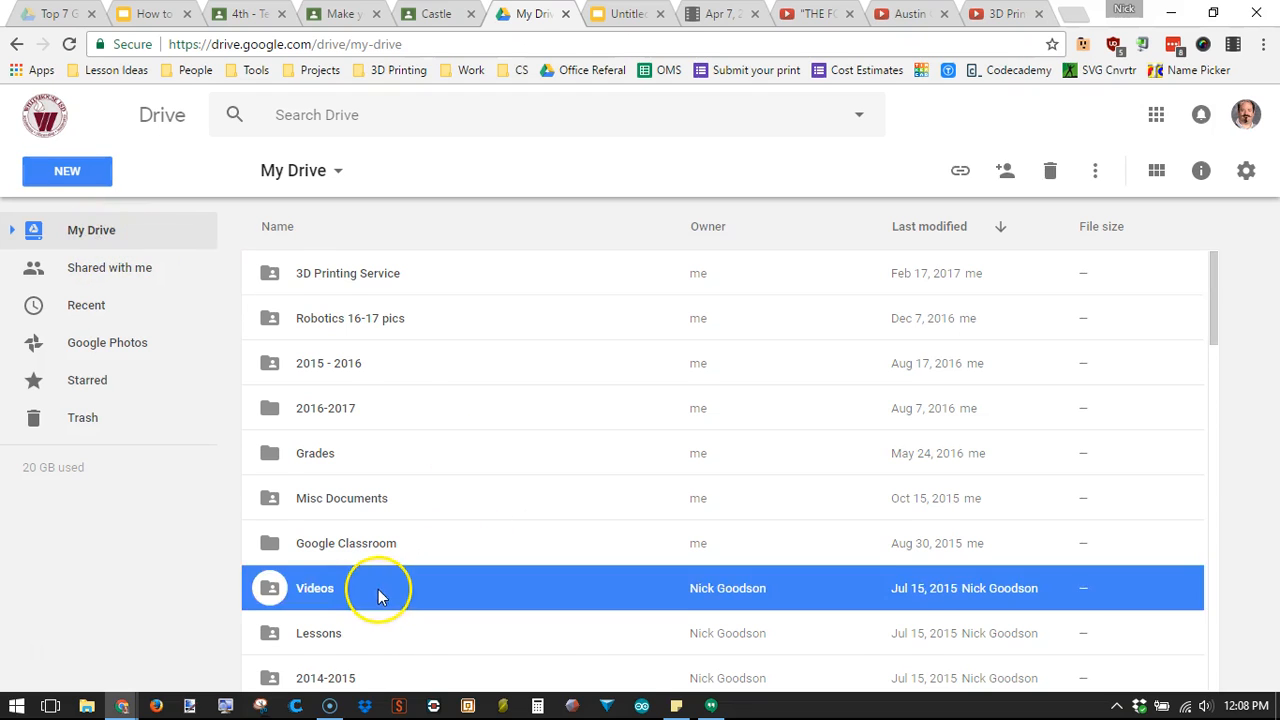
pyautogui.doubleClick(380, 596)
pyautogui.doubleClick(386, 370)
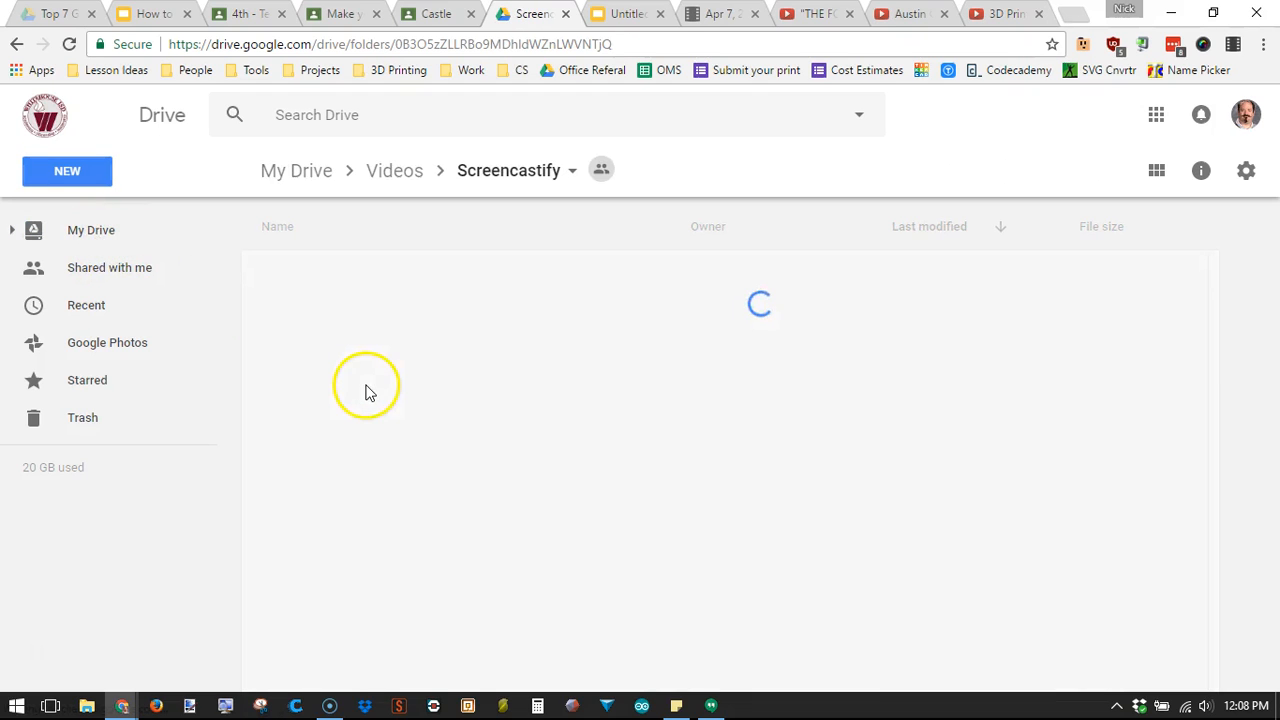
pyautogui.click(391, 275)
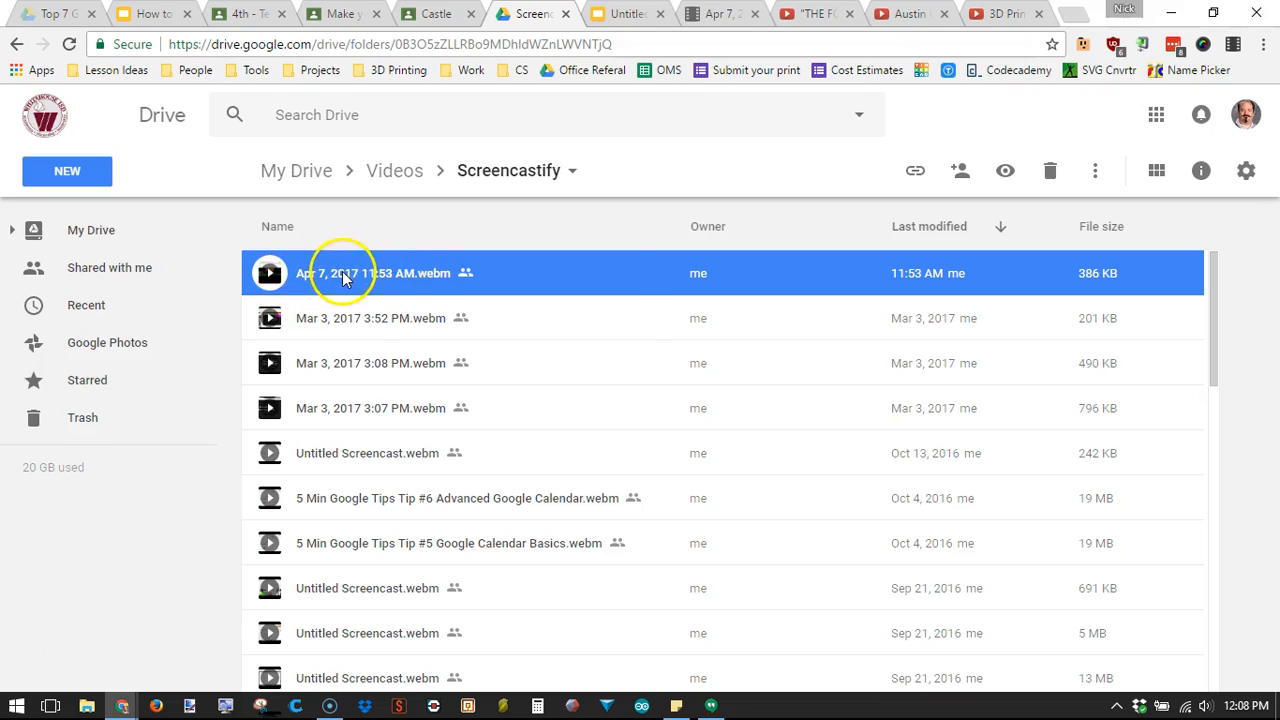
# Get a shareable link for the "Apr 7, 2017 11:53 AM.webm" recording and close its link sharing details.
pyautogui.rightClick(375, 266)
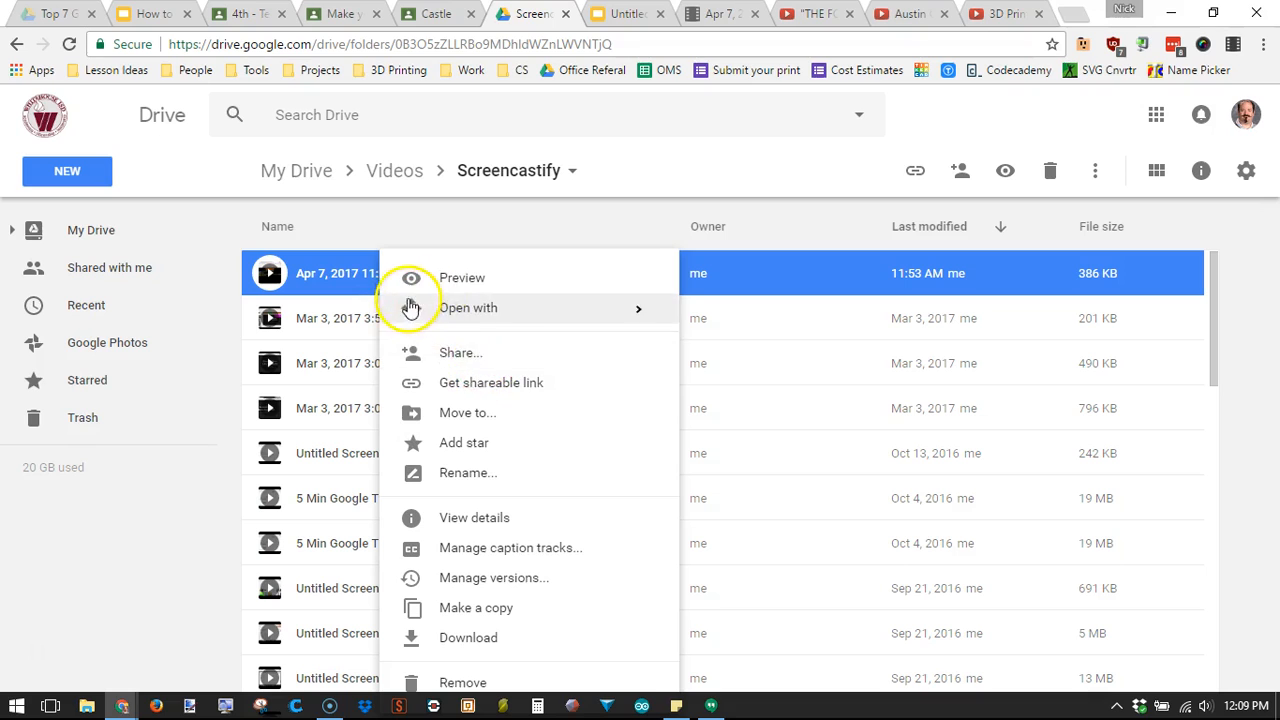
pyautogui.click(522, 388)
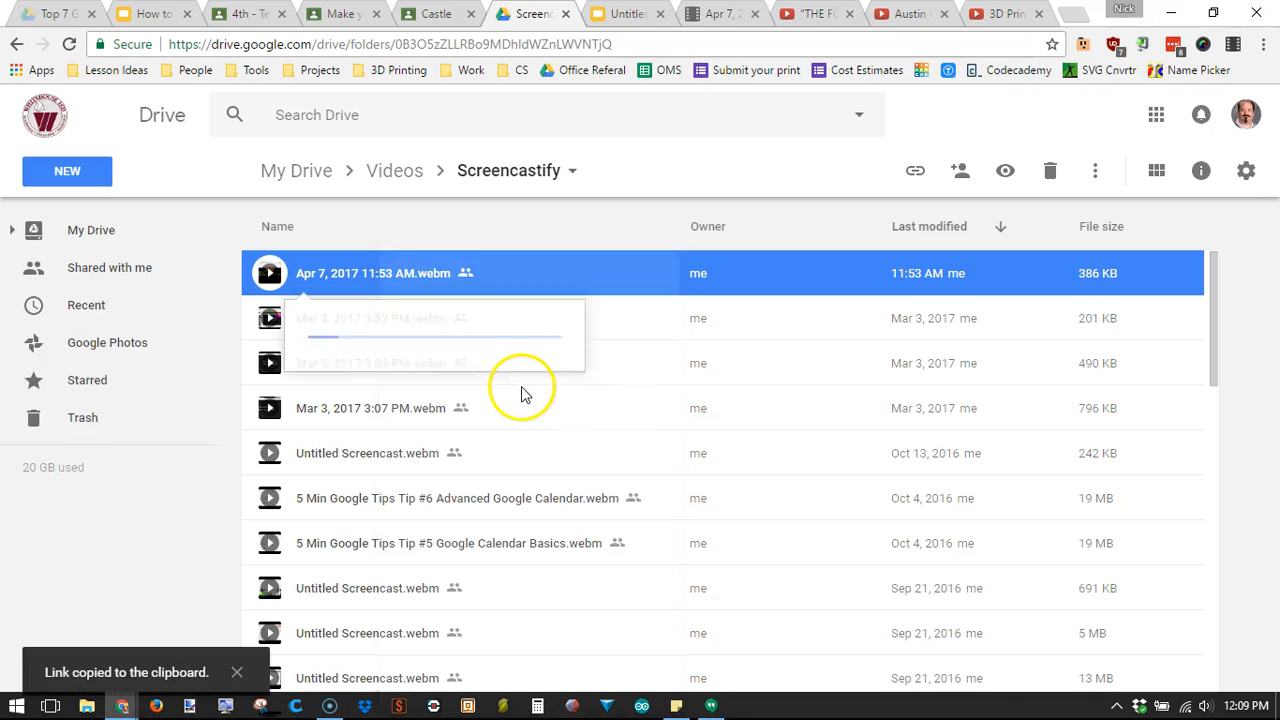
pyautogui.click(548, 333)
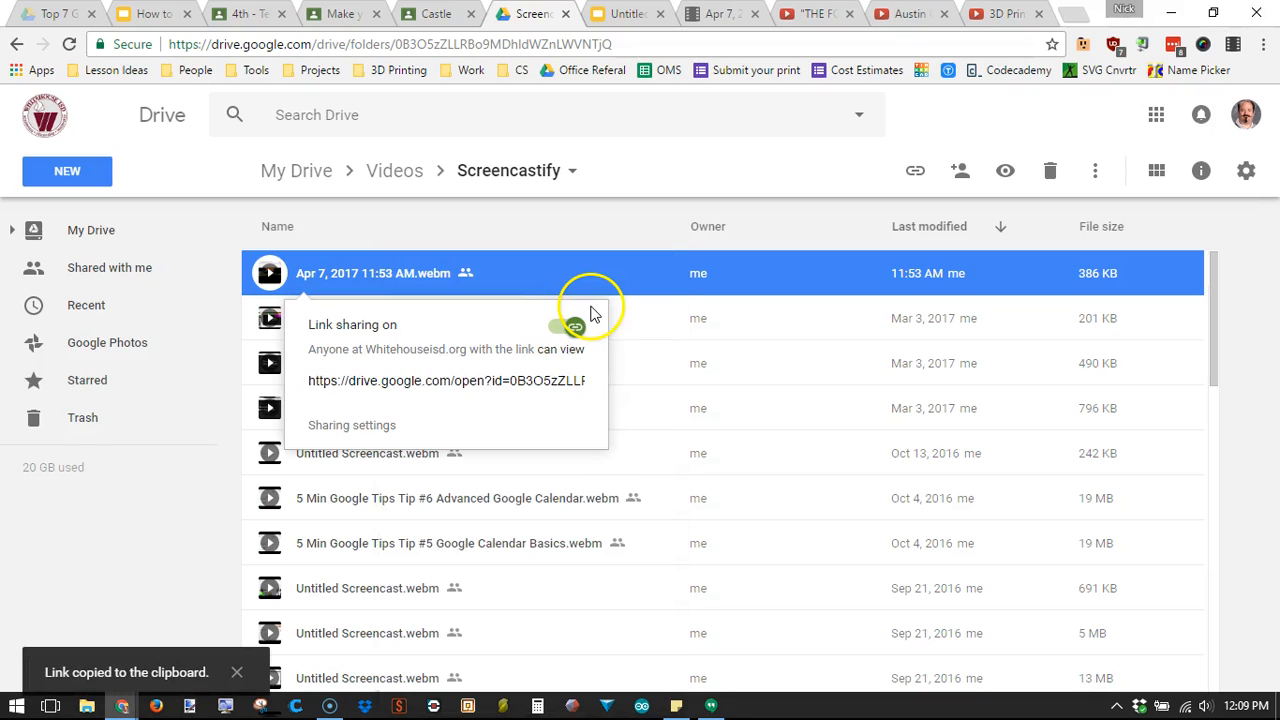
pyautogui.click(530, 240)
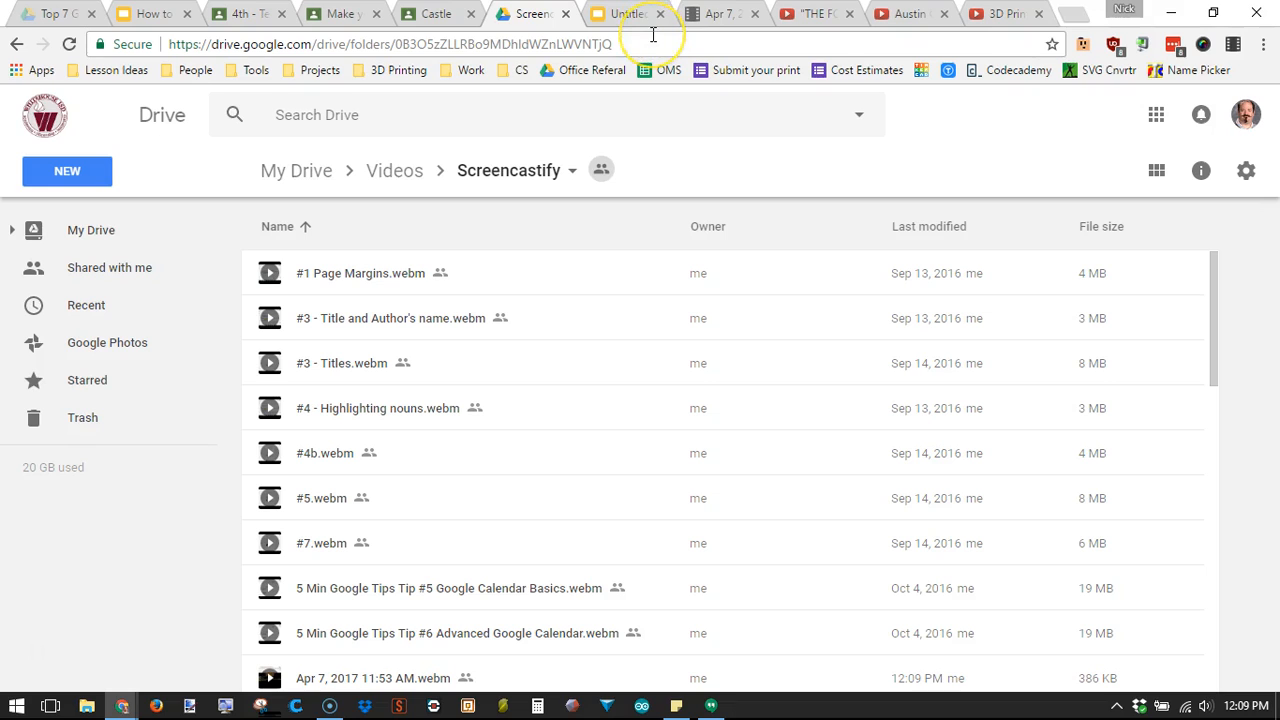
# Return to the presentation and enlarge the Force Awakens video on slide 2 to the slide's full height, roughly centred.
pyautogui.click(630, 14)
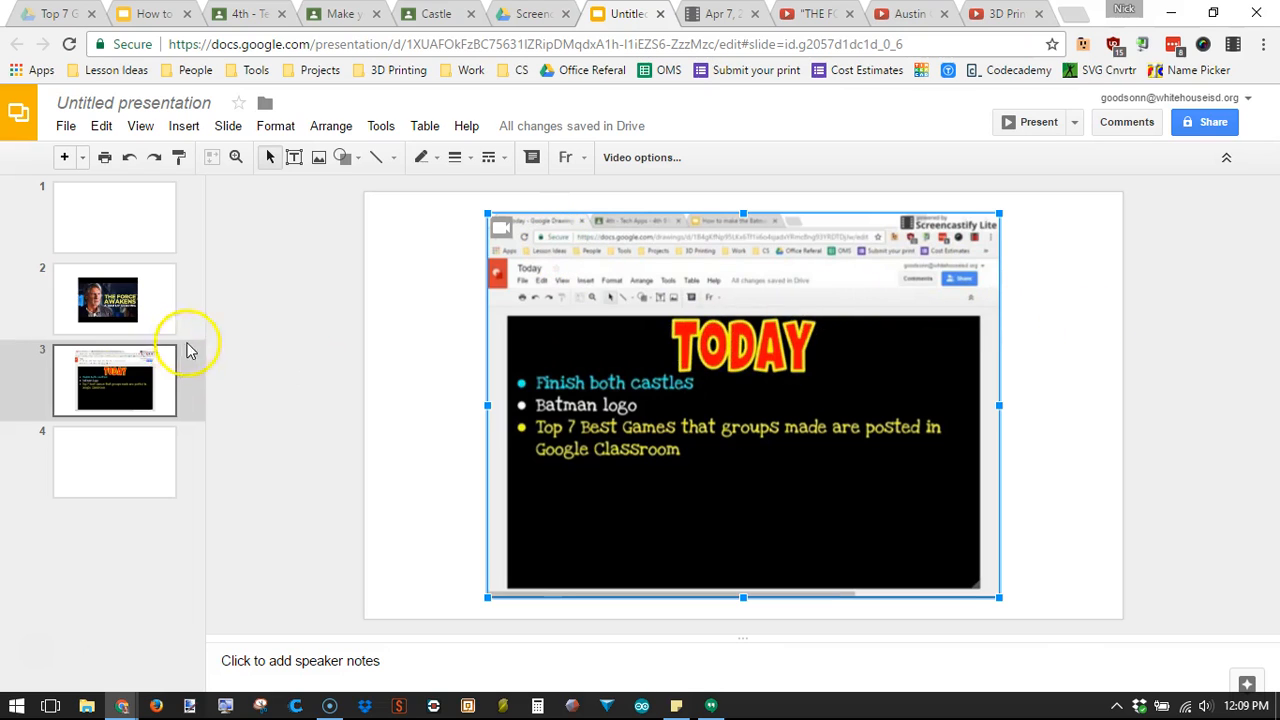
pyautogui.click(150, 318)
pyautogui.moveTo(594, 376); pyautogui.dragTo(551, 309)
pyautogui.moveTo(842, 485)
pyautogui.mouseDown()
pyautogui.moveTo(1011, 594)
pyautogui.moveTo(1031, 626)
pyautogui.moveTo(829, 471)
pyautogui.mouseUp()
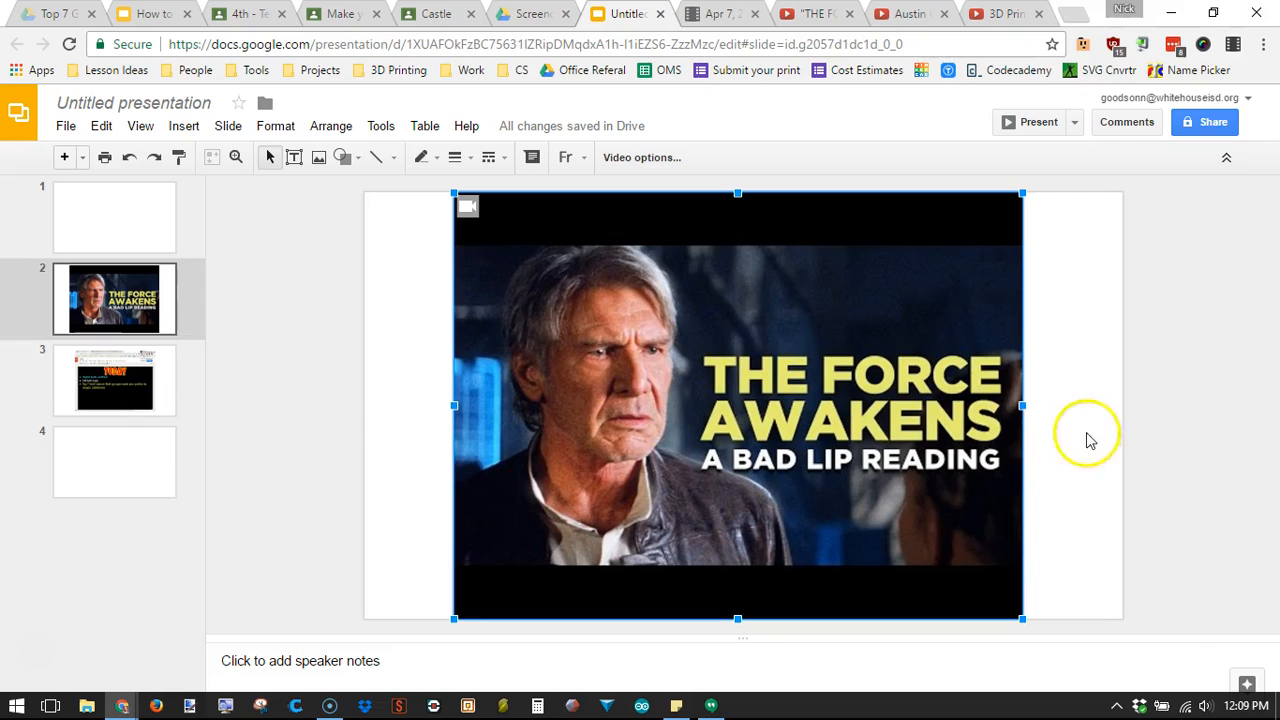
pyautogui.click(135, 402)
pyautogui.click(614, 391)
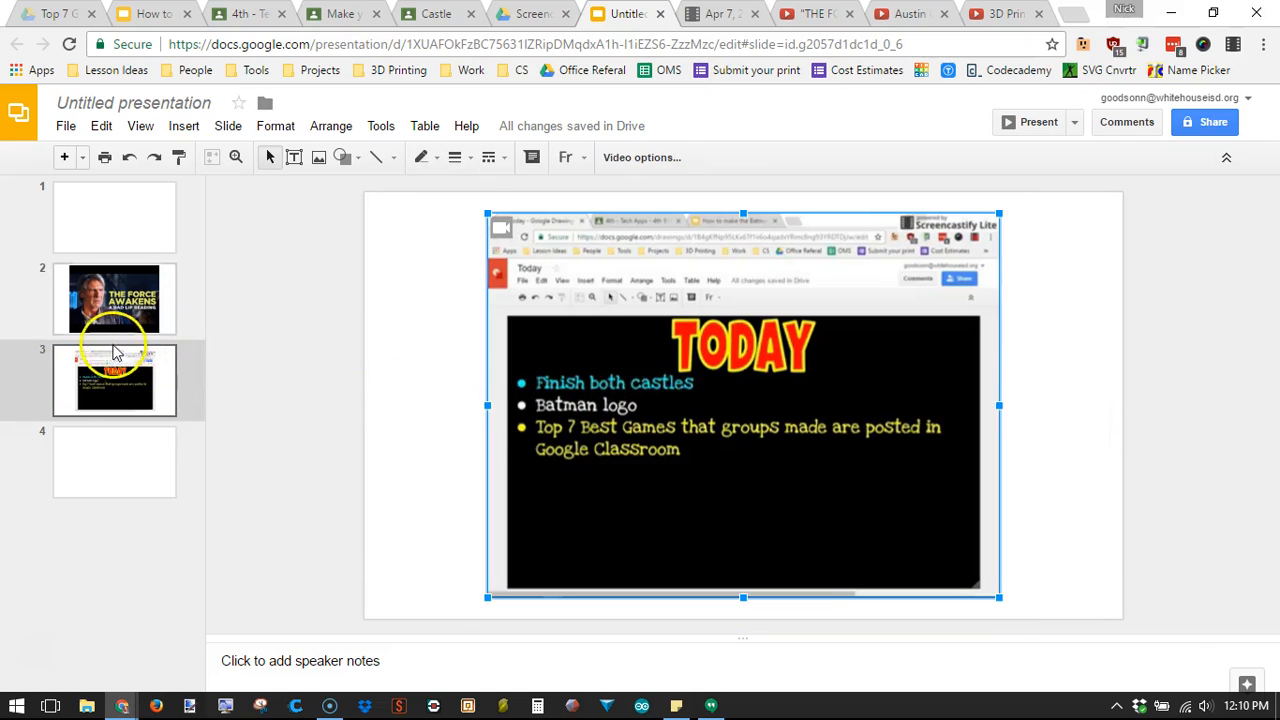
pyautogui.click(115, 300)
pyautogui.click(634, 321)
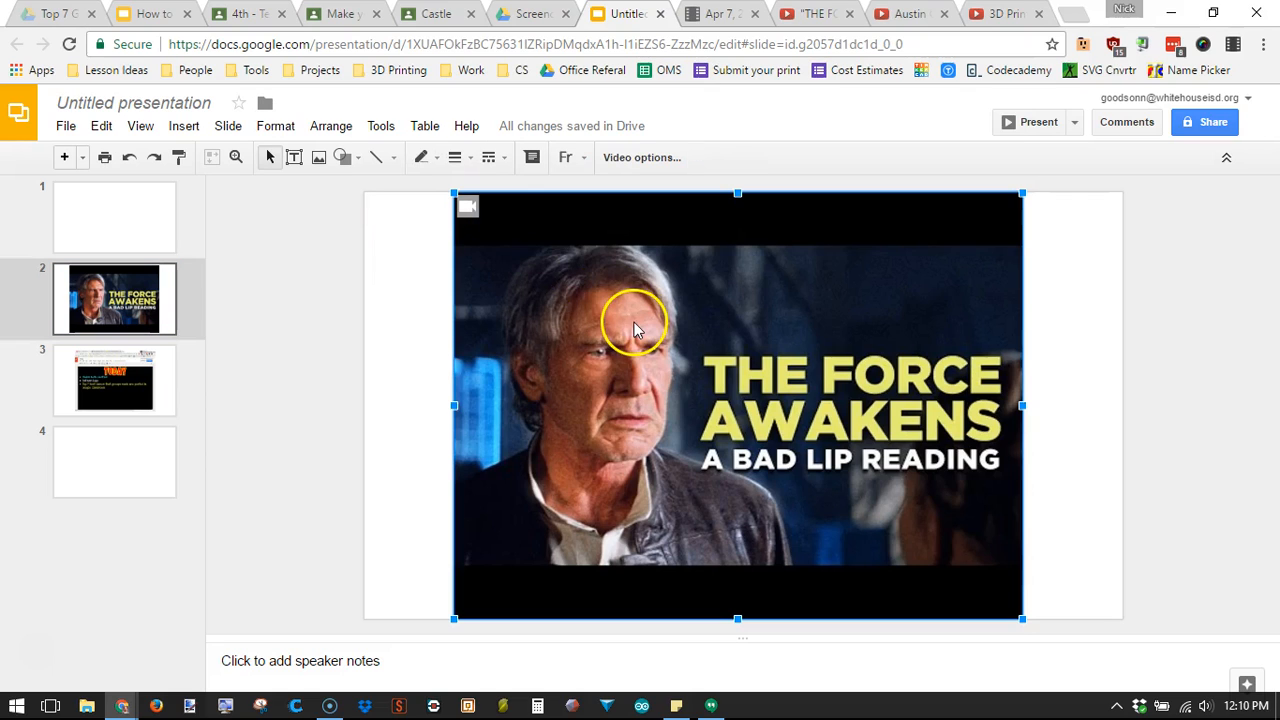